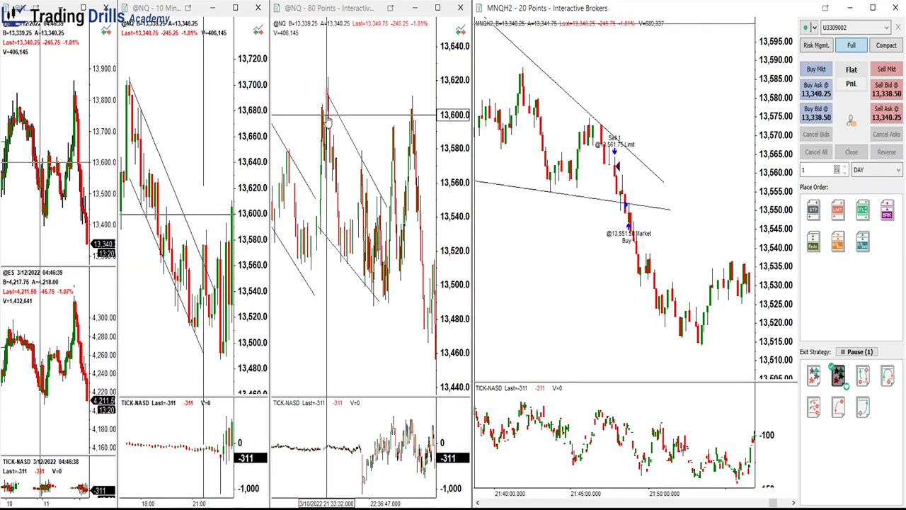
scroll(340, 283, "up", 3)
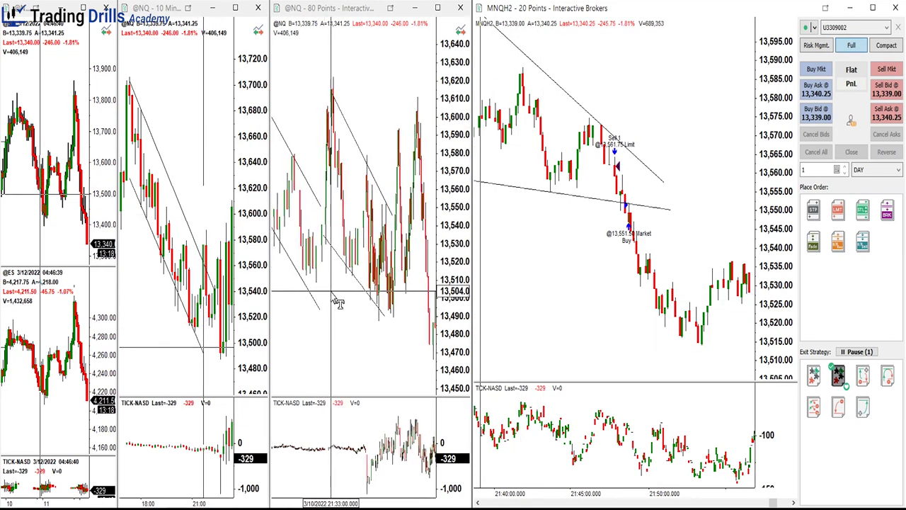
scroll(338, 303, "up", 2)
scroll(300, 274, "up", 1)
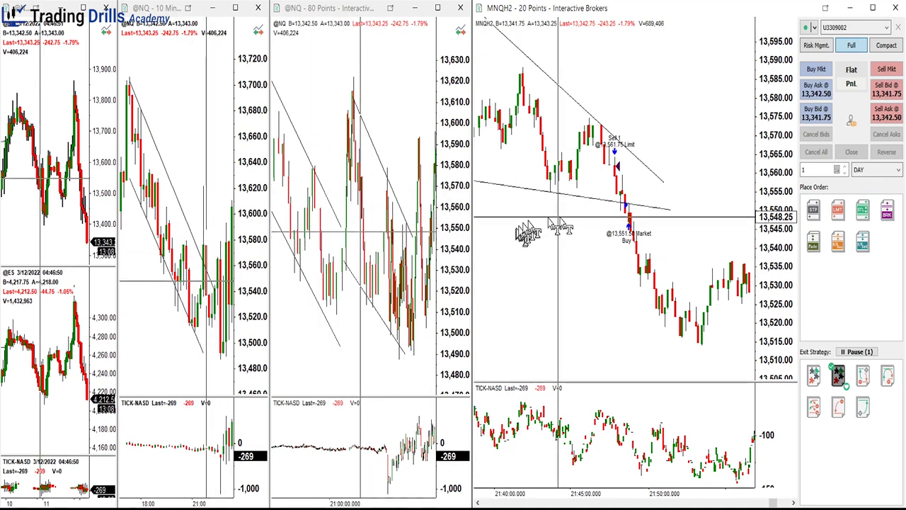
Pan and zoom the MNQH2 20-point chart onto the sell and buy trade markers
left_click_drag(563, 228, 607, 229)
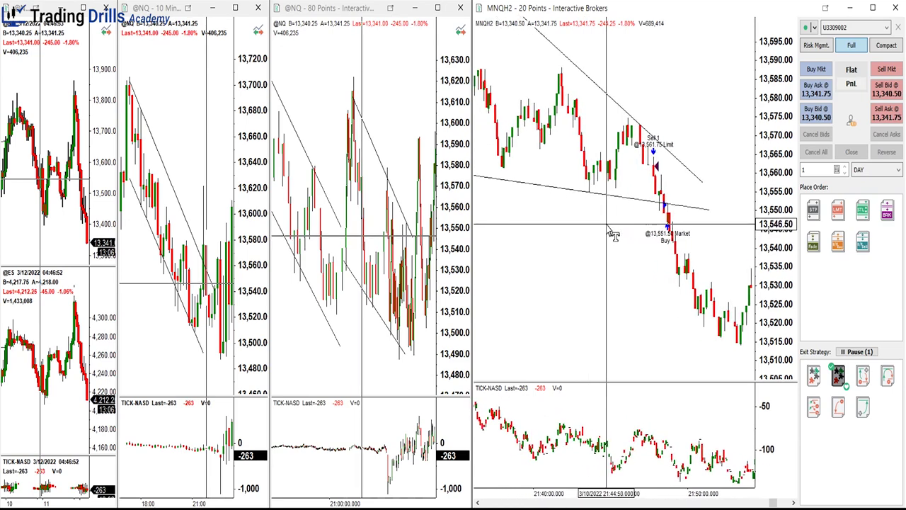
scroll(613, 235, "up", 5)
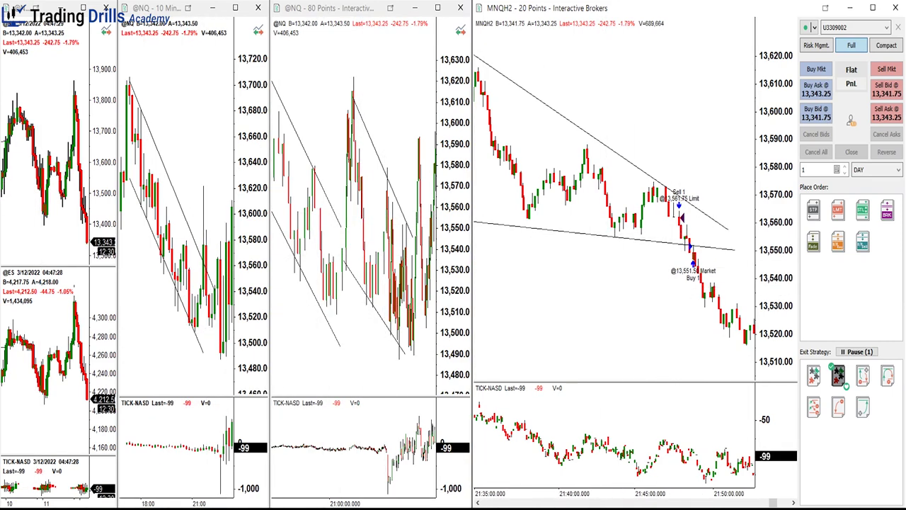
Draw a trendline and a lower channel line across the MNQH2 chart below the trade entries
left_click_drag(535, 223, 716, 311)
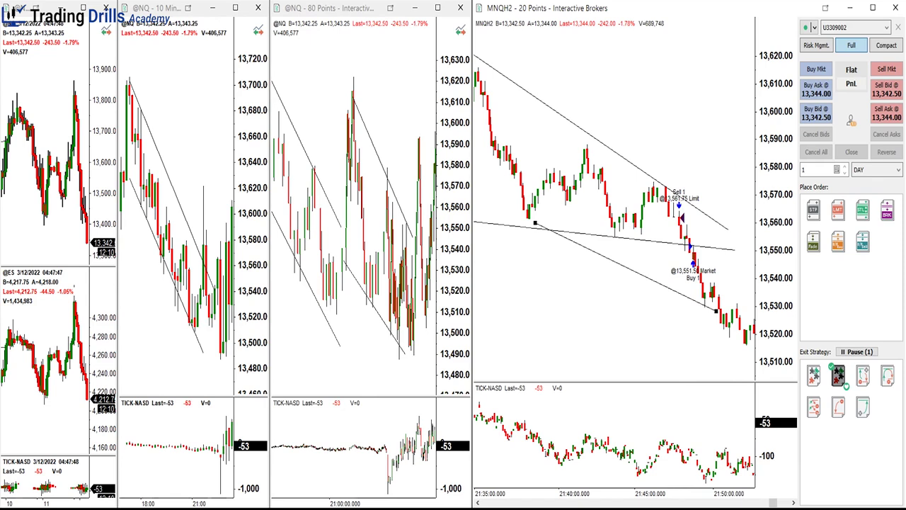
left_click_drag(531, 153, 717, 260)
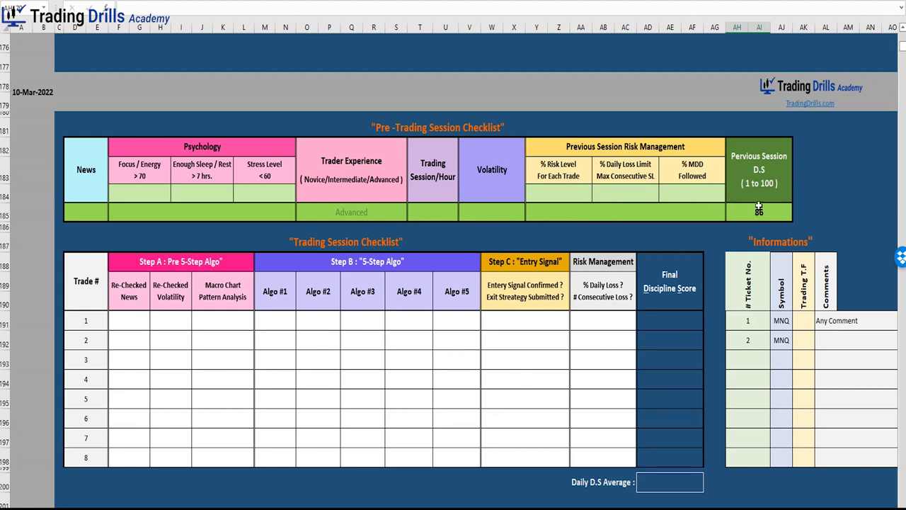
Mark Re-Checked News, Re-Checked Volatility and Macro Chart Pattern Analysis as YES for trade 1
left_click(144, 323)
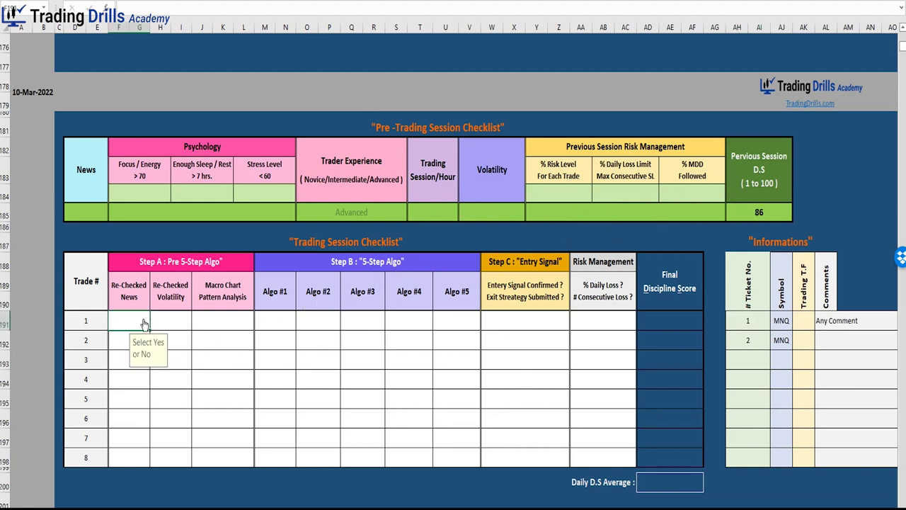
left_click(153, 326)
left_click(148, 334)
left_click(176, 322)
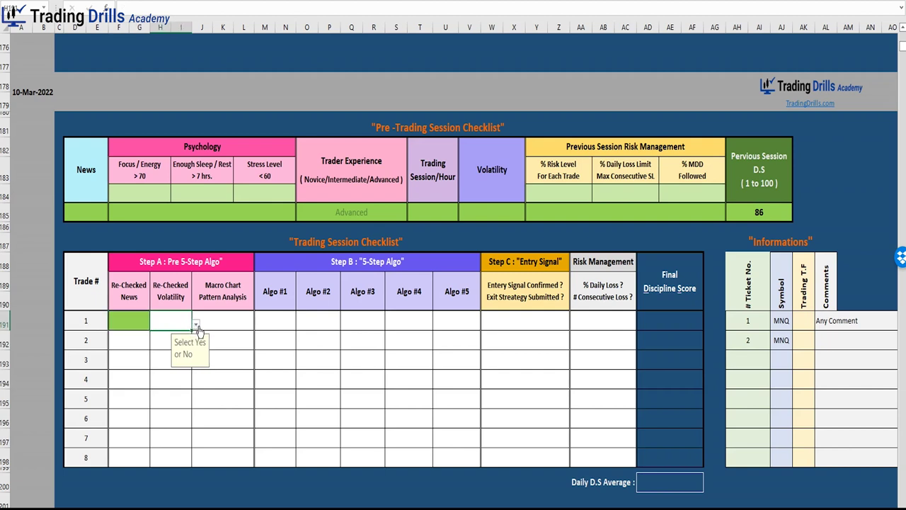
left_click(197, 326)
left_click(178, 336)
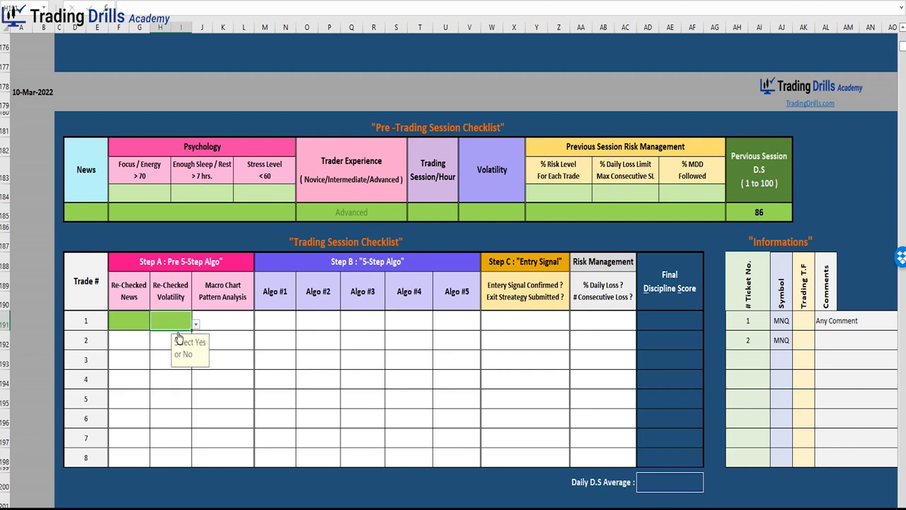
left_click(226, 323)
left_click(258, 325)
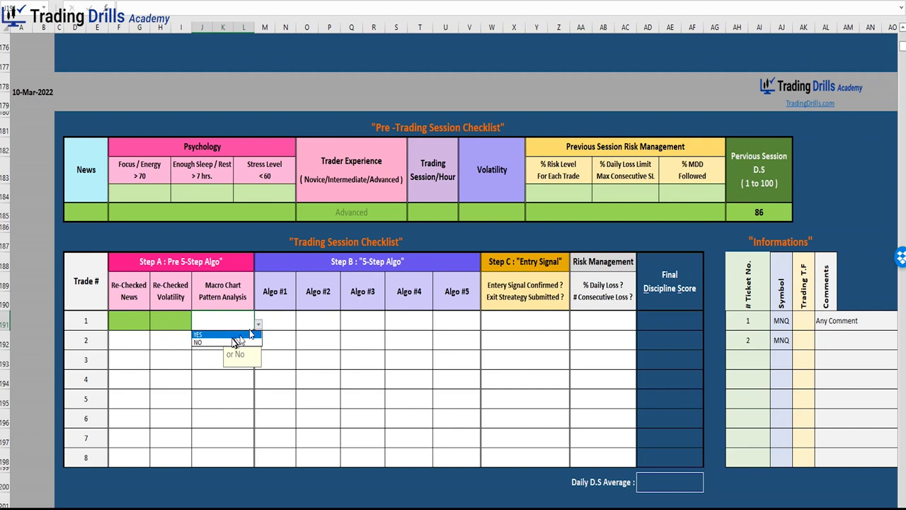
left_click(232, 335)
Enter 100 for Algo #1, Algo #2 and Algo #3 in row 1
left_click(283, 323)
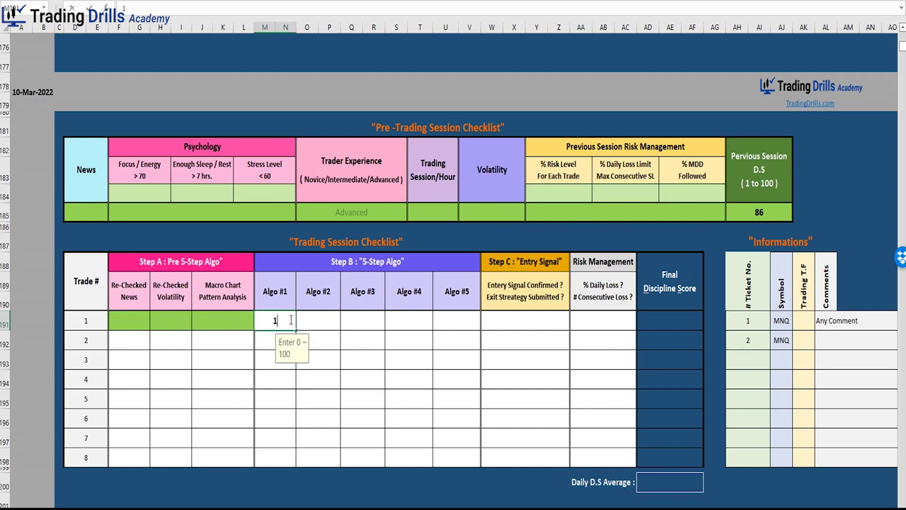
key("Tab")
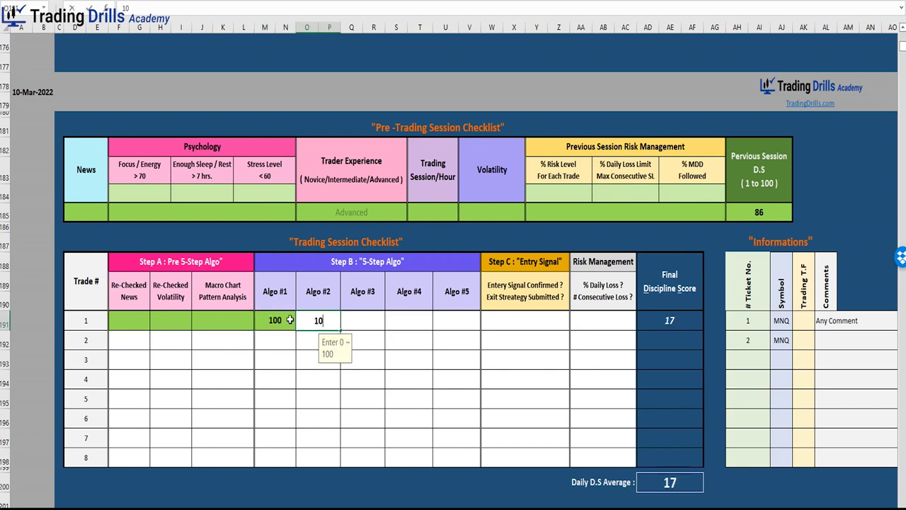
key("Tab")
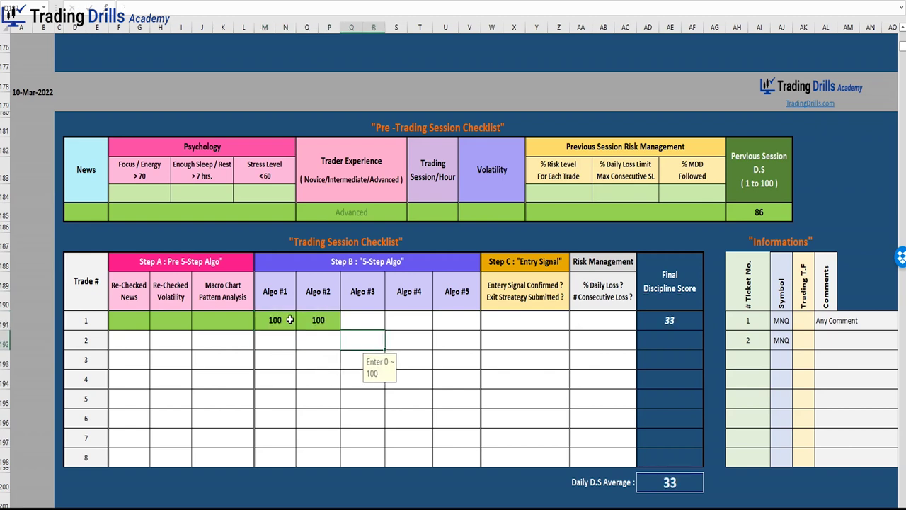
key("Up")
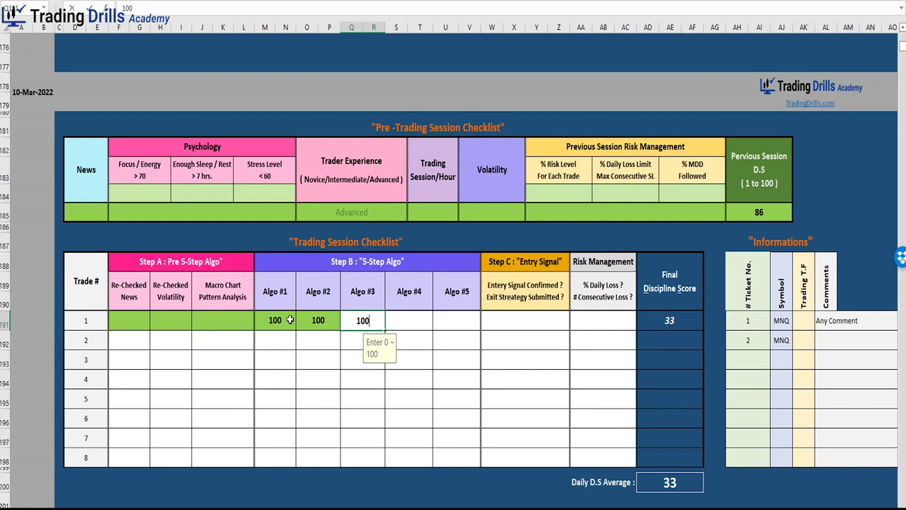
key("Tab")
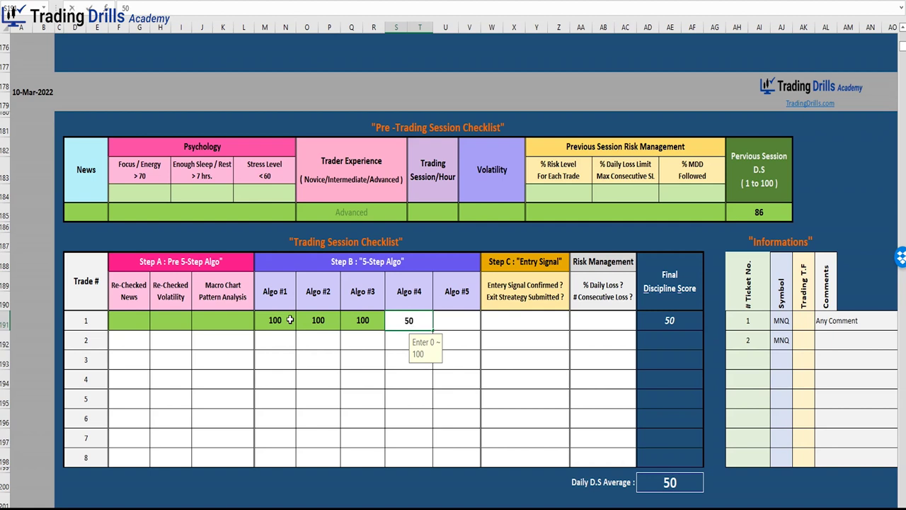
Enter 100 for Algo #4 (correcting a mistyped 50), Algo #5 and the Entry Signal
type("50")
key("Tab")
key("shift+Tab")
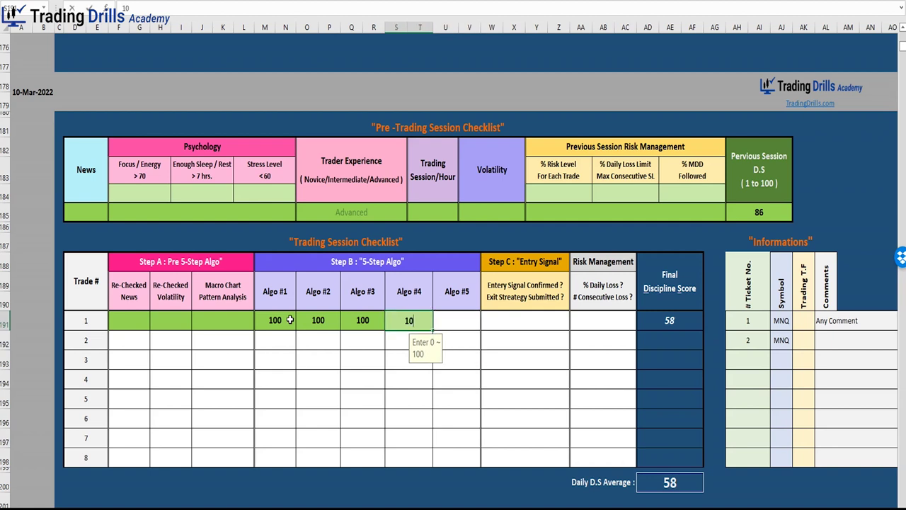
type("100")
key("Tab")
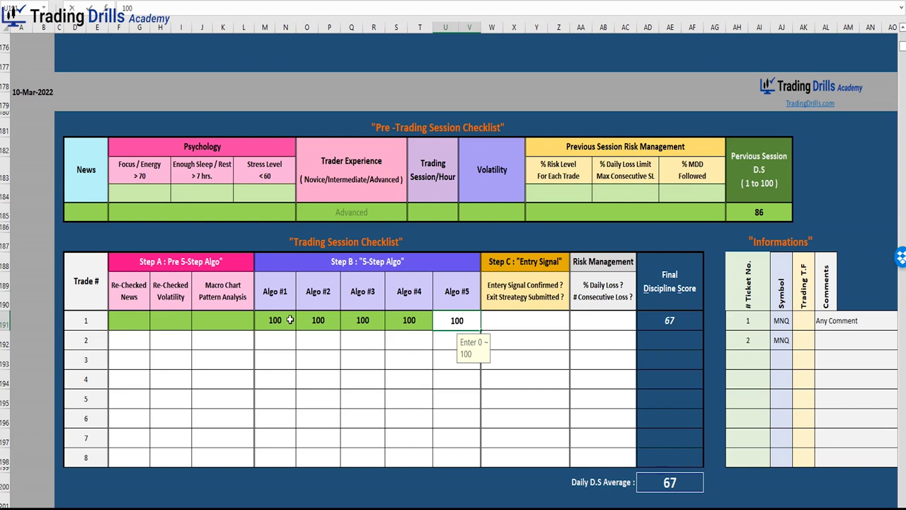
type("100")
key("Tab")
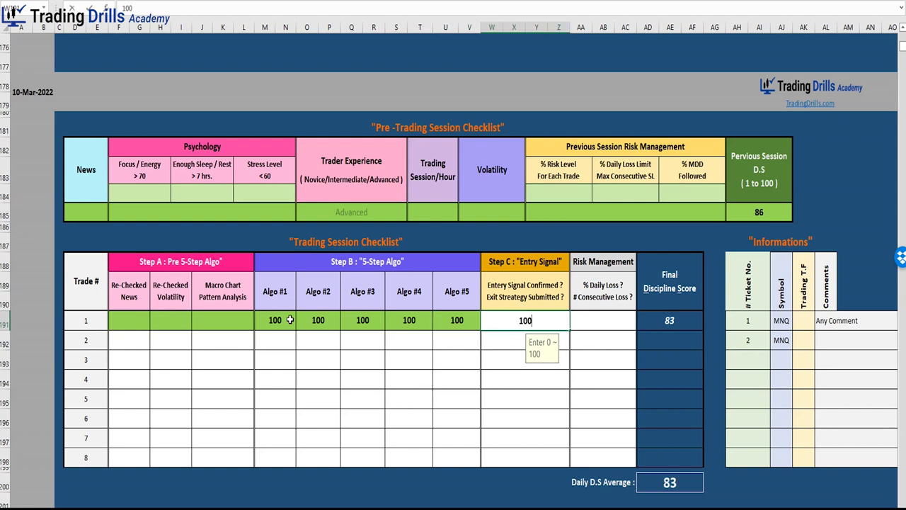
key("Return")
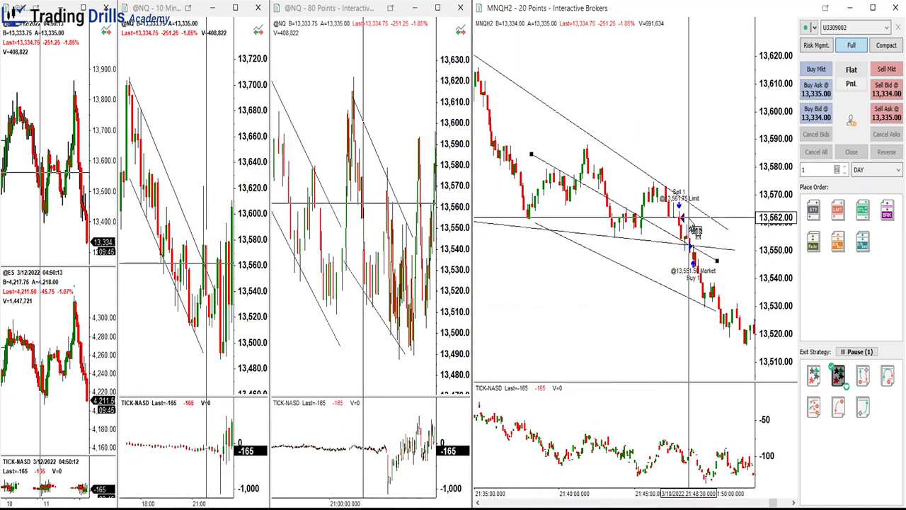
Set the trendline's second endpoint on the MNQH2 chart to finish the line
left_click(718, 262)
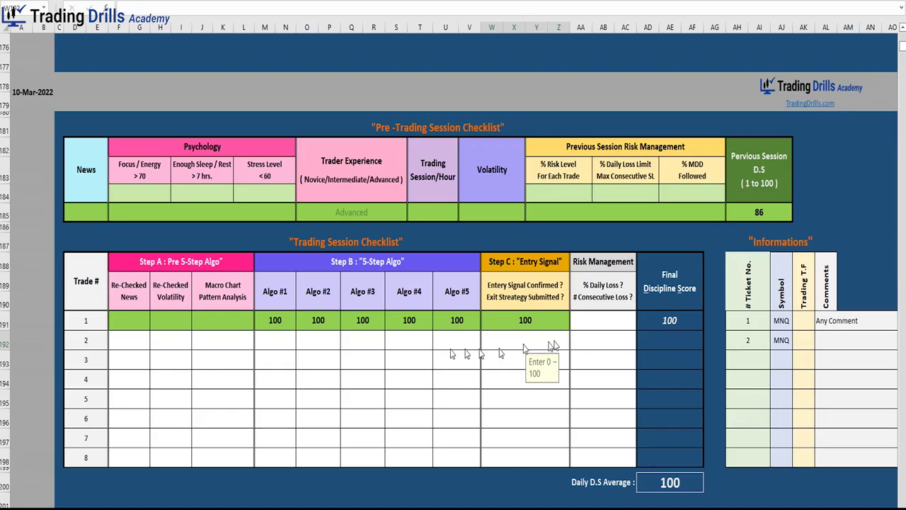
Set trade 1's Risk Management check to YES and move to trade 2's Re-Checked News cell
left_click(619, 320)
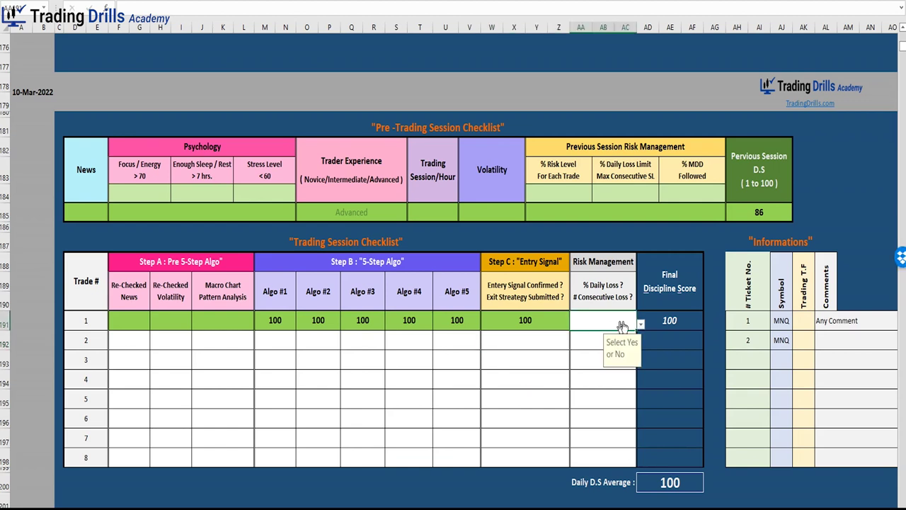
left_click(641, 323)
left_click(608, 336)
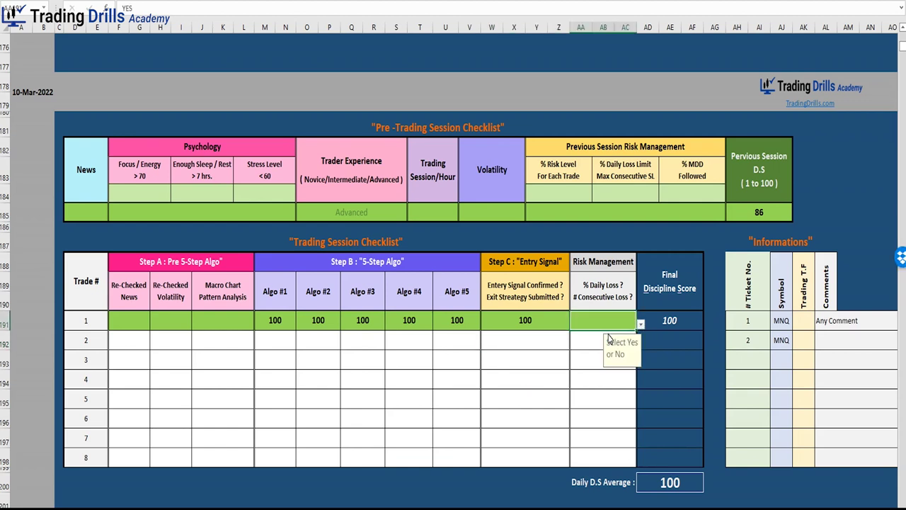
left_click(145, 342)
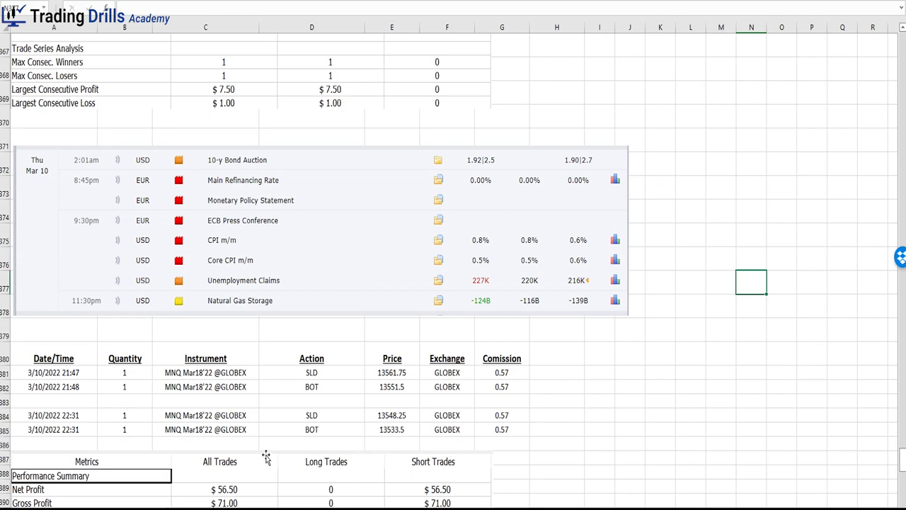
Scroll down to the Performance Summary showing $50.00 net profit from 2 winning short trades
scroll(317, 414, "up", 2)
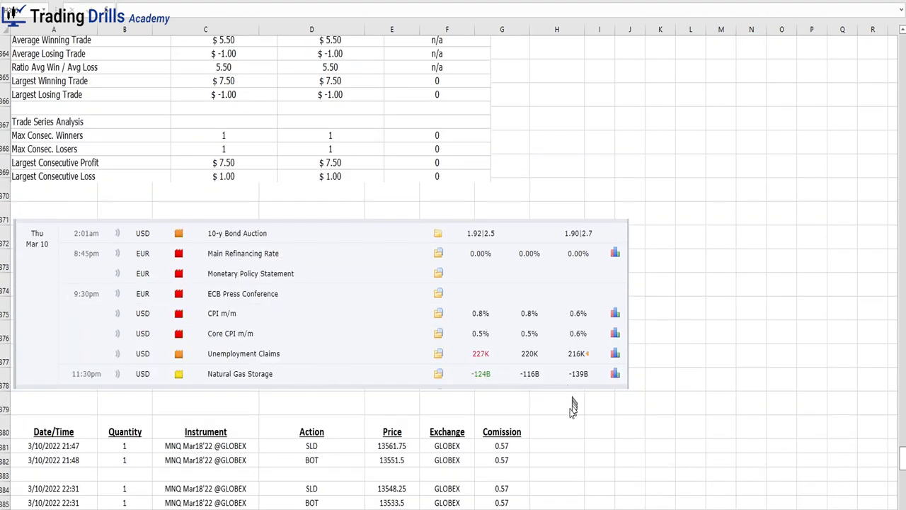
scroll(569, 408, "down", 4)
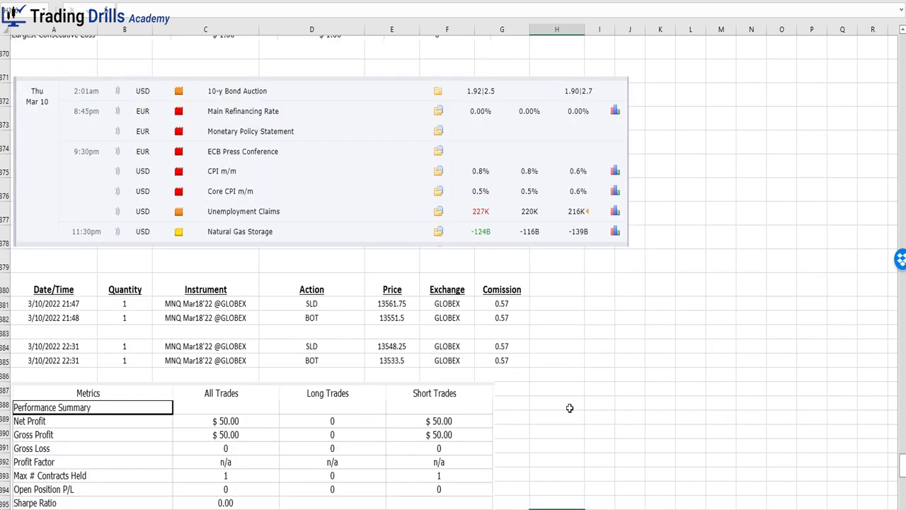
scroll(241, 311, "down", 3)
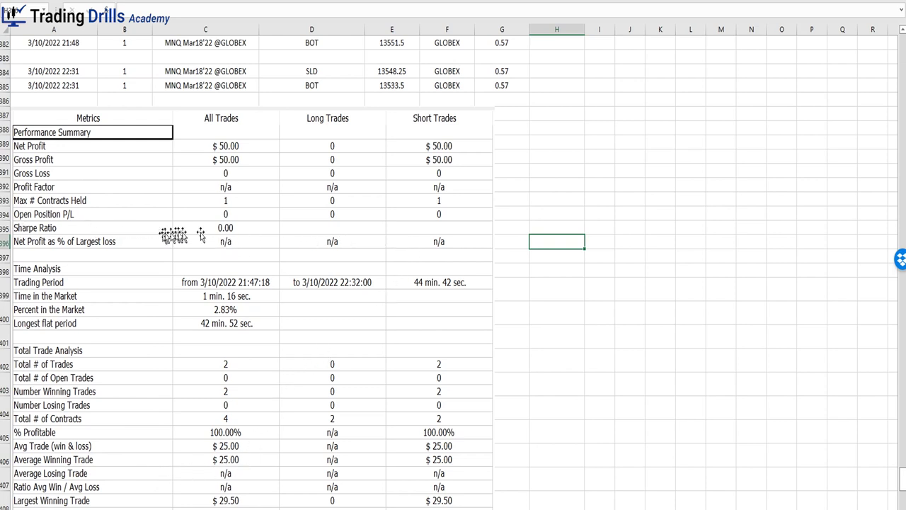
left_click(539, 196)
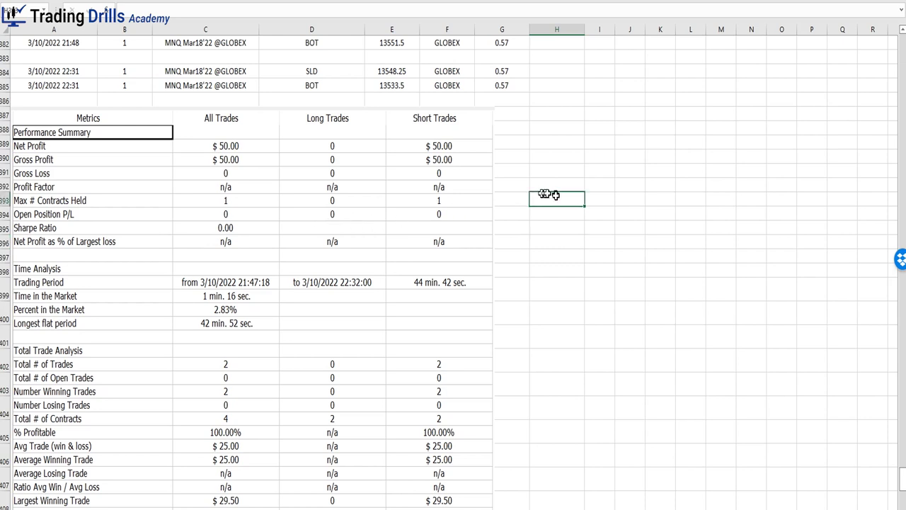